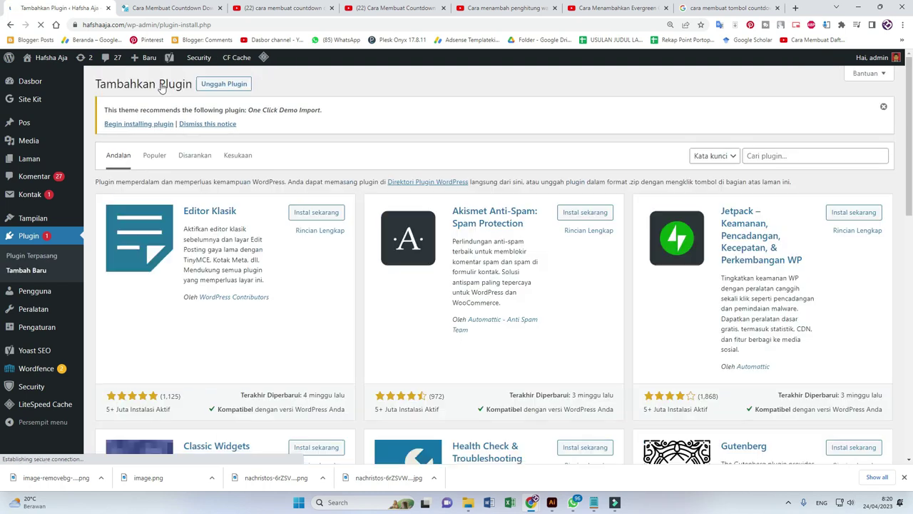
Search the plugin directory for "quick download button"
left_click(799, 159)
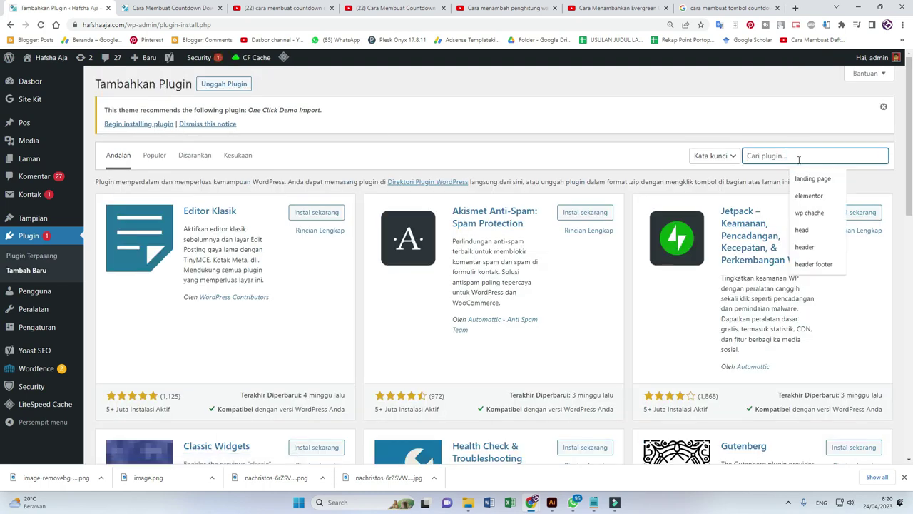
type("quic")
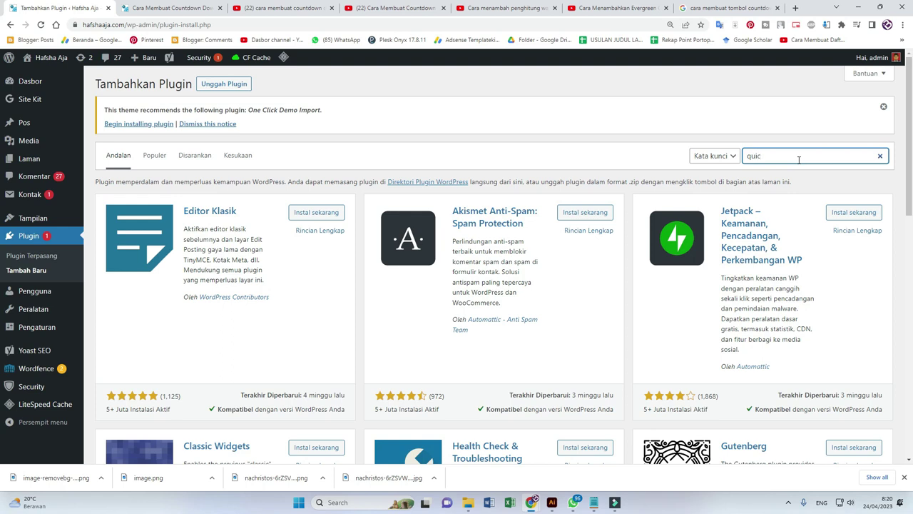
type("k download button")
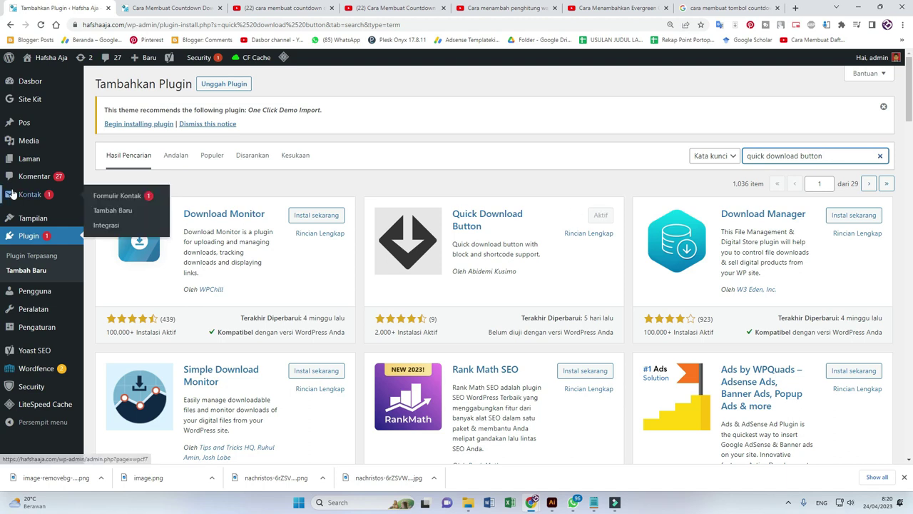
Open the list of installed plugins and look through it for Quick Download Button
mouse_move(29, 127)
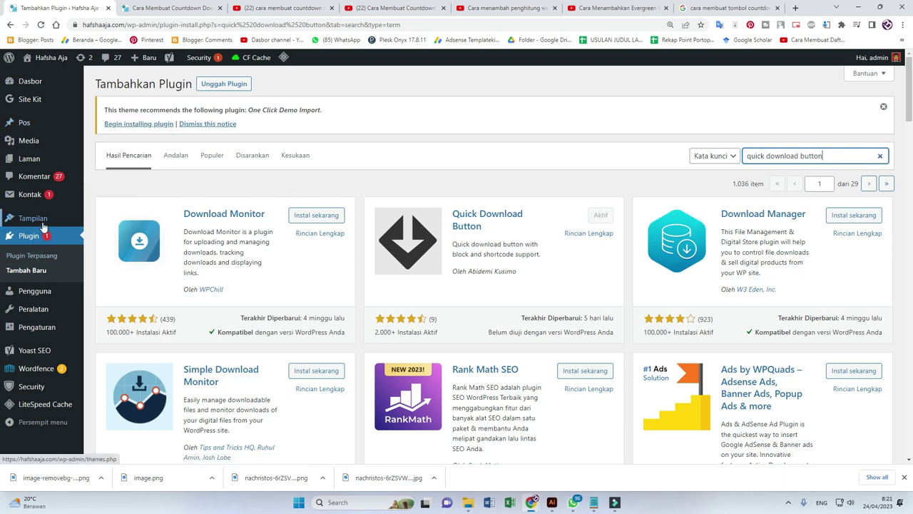
left_click(44, 258)
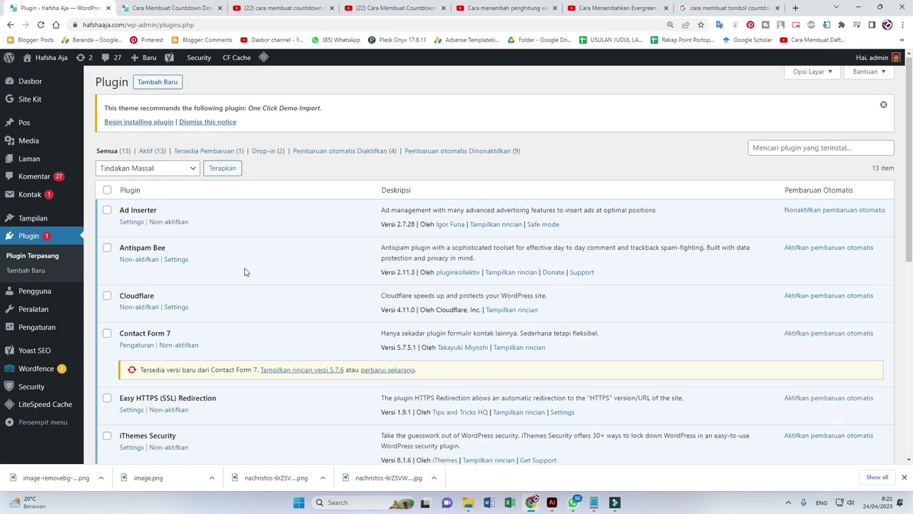
scroll(245, 272, "down", 6)
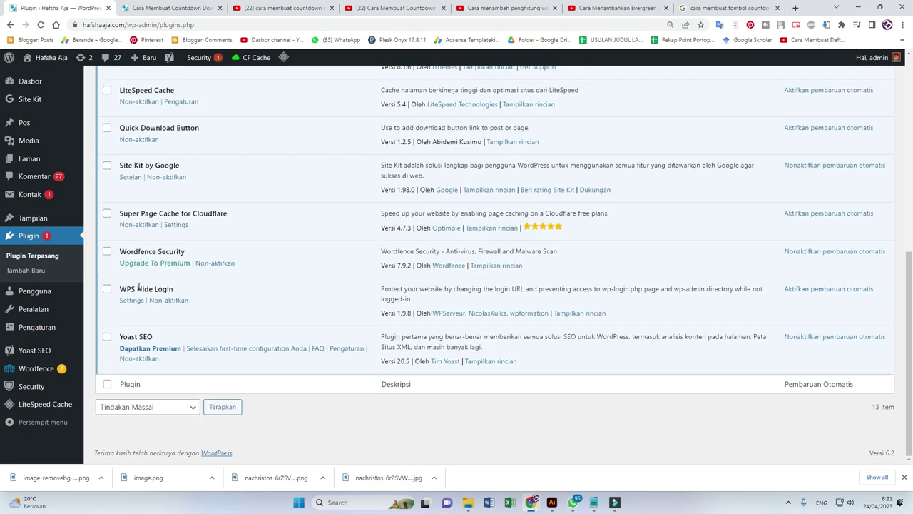
scroll(139, 286, "up", 3)
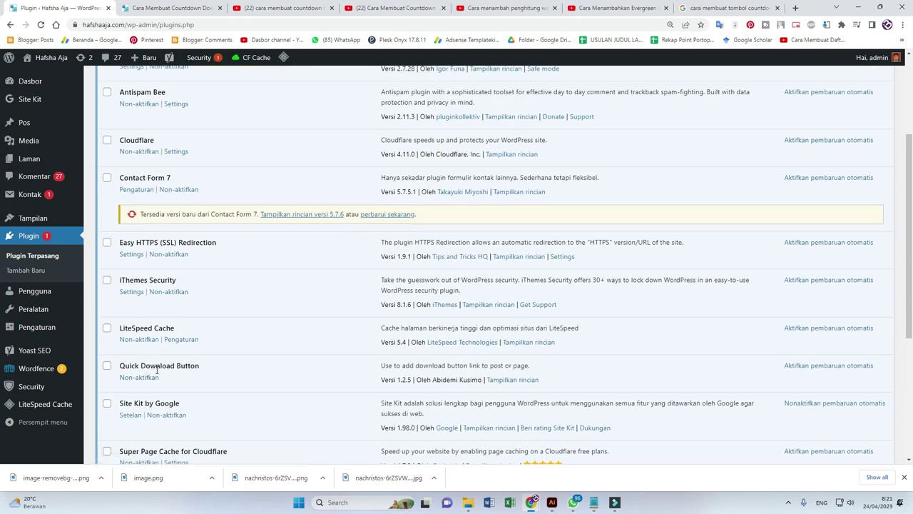
scroll(289, 303, "up", 2)
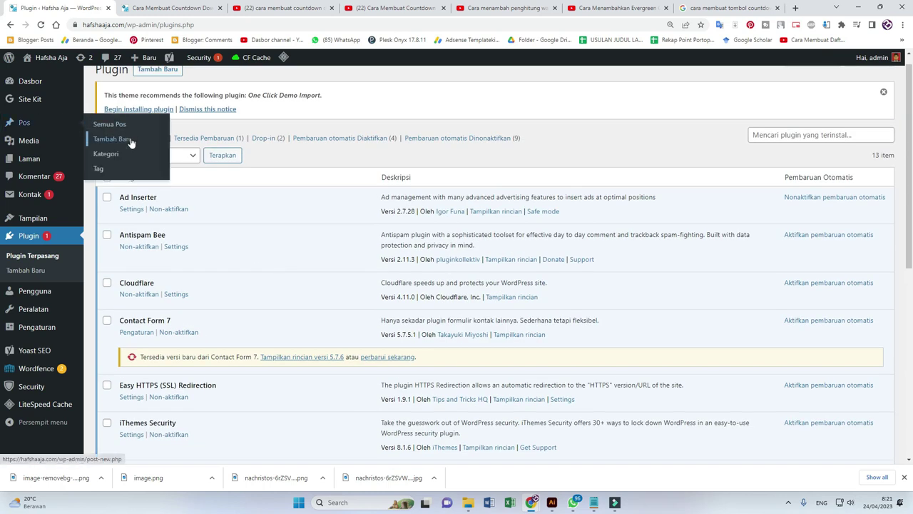
Create a new post with the title "Contoh Tombol Dengan Timer"
left_click(131, 141)
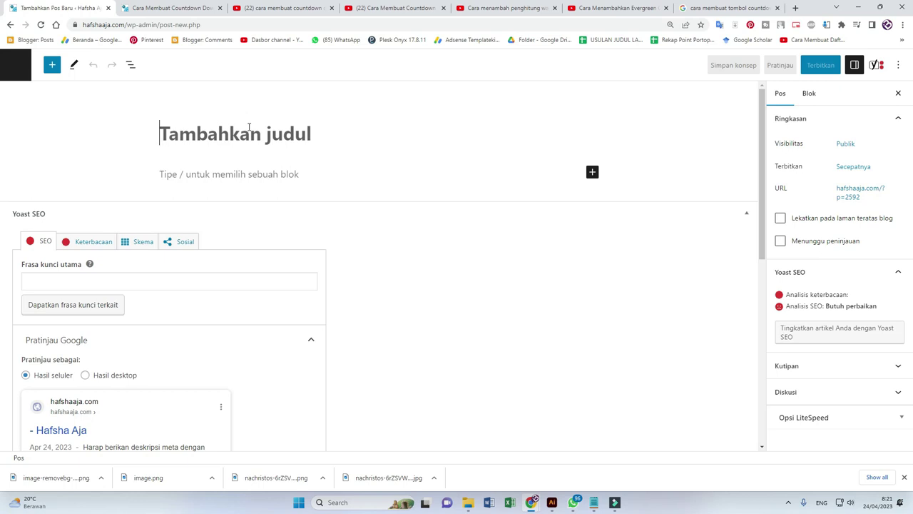
type("Contoh To,bol")
key("BackSpace")
key("BackSpace")
key("BackSpace")
key("BackSpace")
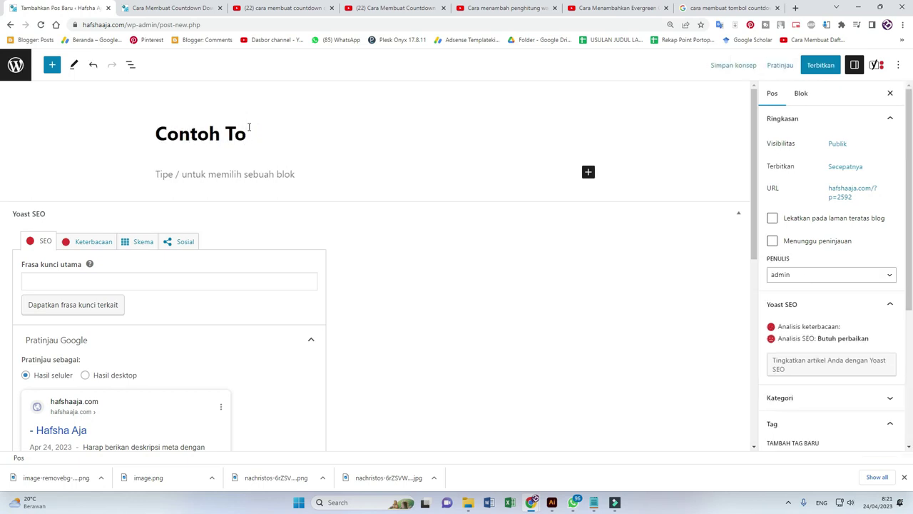
type("mbol Dengan Timer")
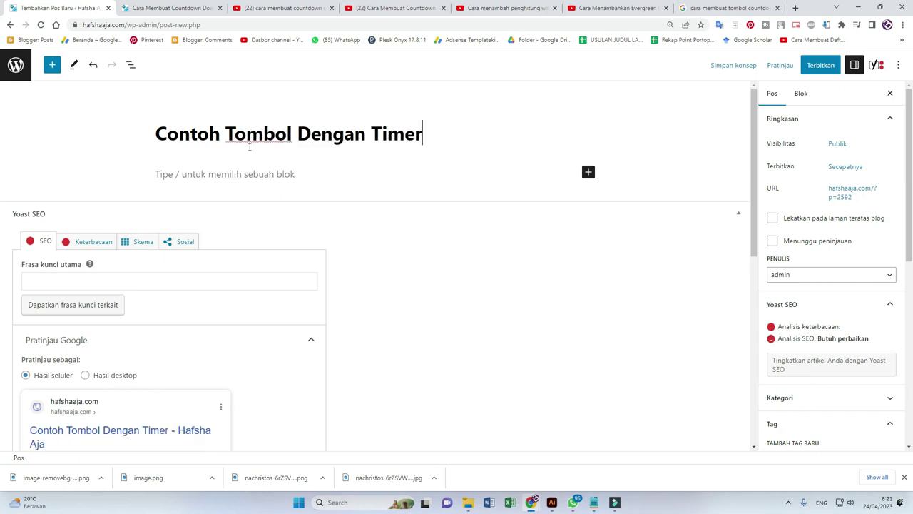
Write the paragraph "Silahkan download dengan tombol dibawah" as the post's body text
left_click(249, 174)
type("Silahkan download")
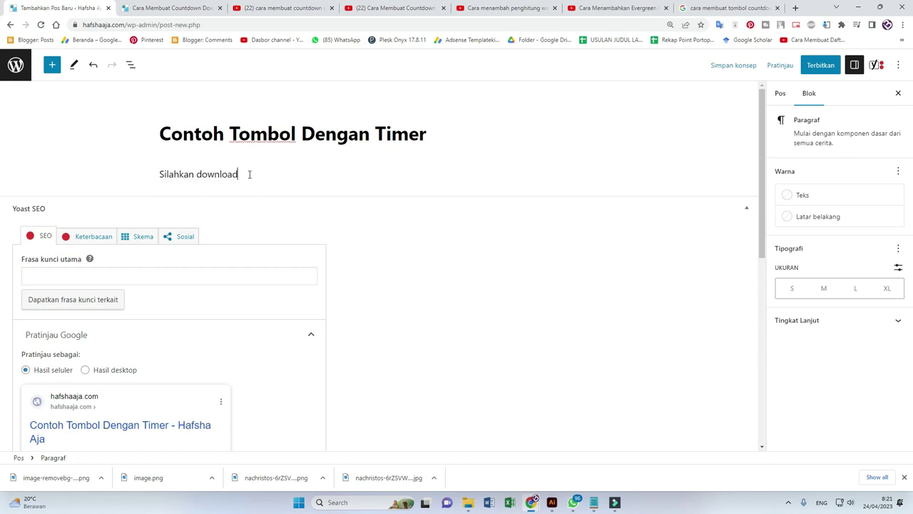
type(" dengan tombol dibnawah")
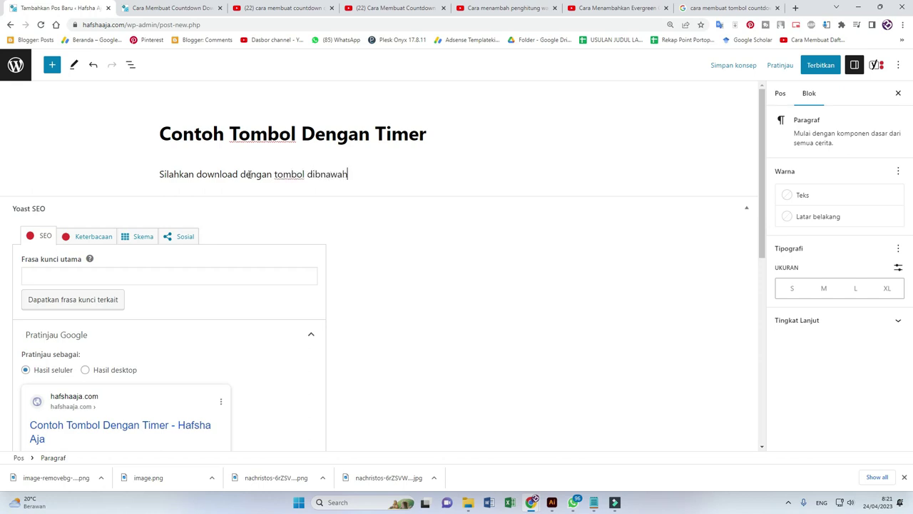
key("BackSpace")
key("BackSpace")
key("BackSpace")
key("BackSpace")
key("BackSpace")
type("awah")
Insert a Download Button block from the Quick Download Button plugin below the paragraph
key("Return")
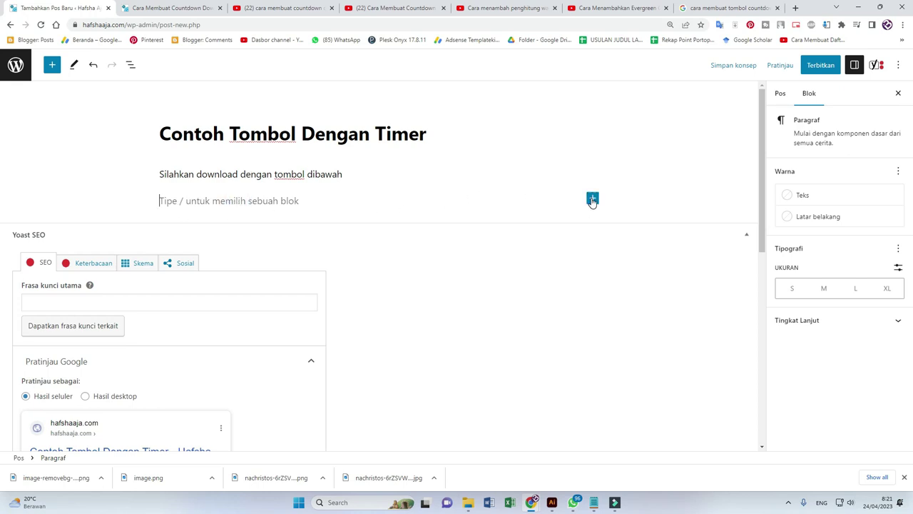
left_click(592, 200)
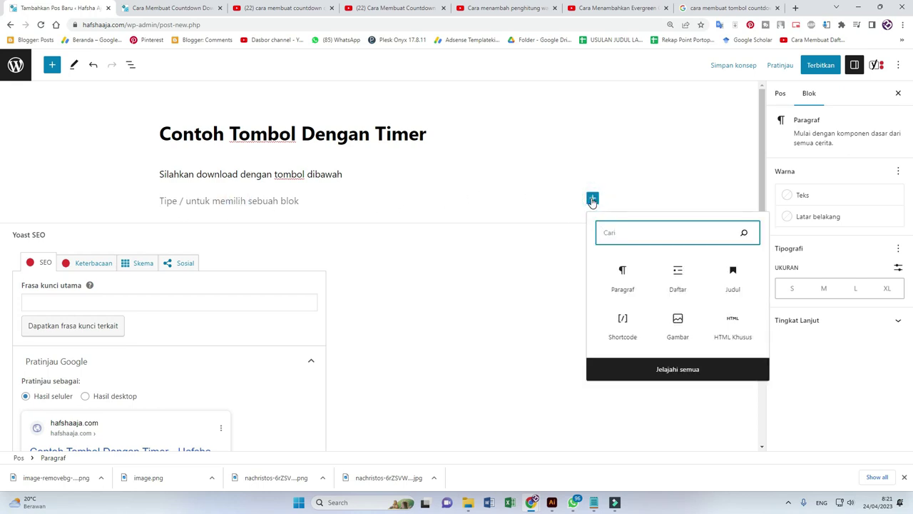
left_click(618, 233)
type("qu")
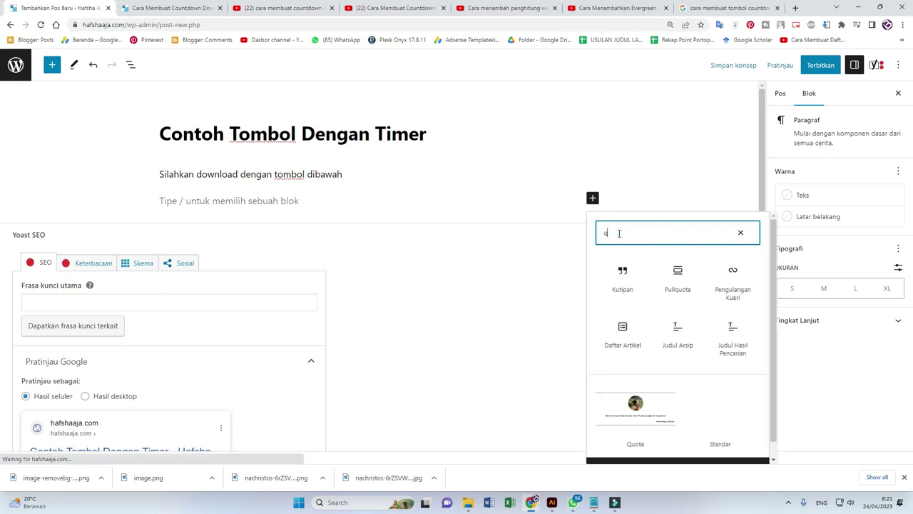
type("i")
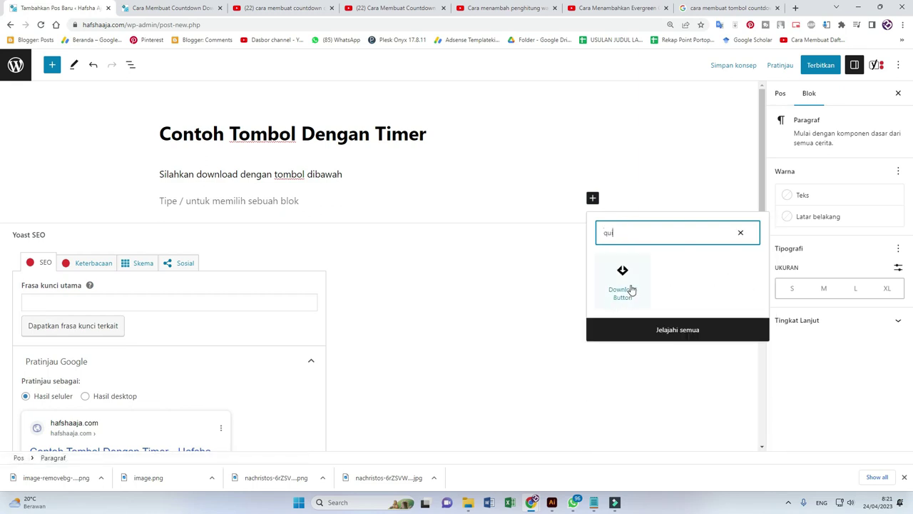
left_click(624, 279)
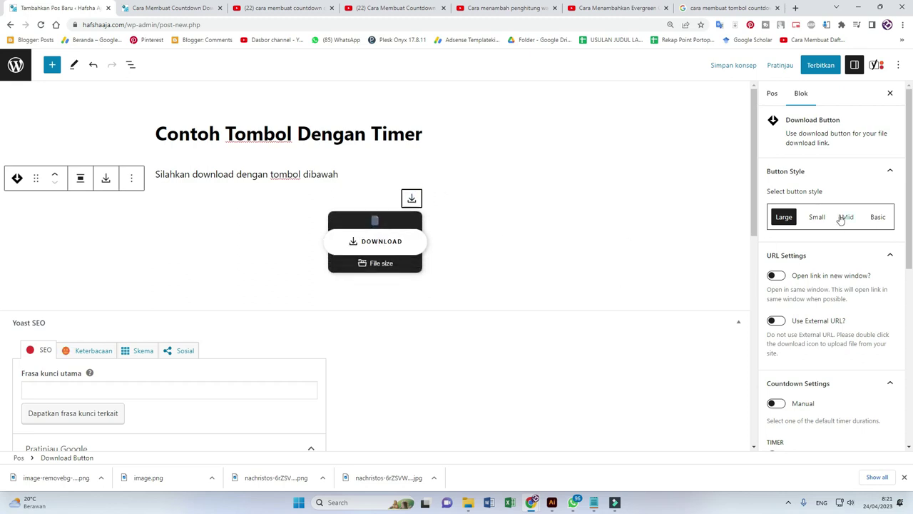
Try the Small, Mid and Basic styles on the download button and return it to Large
left_click(804, 93)
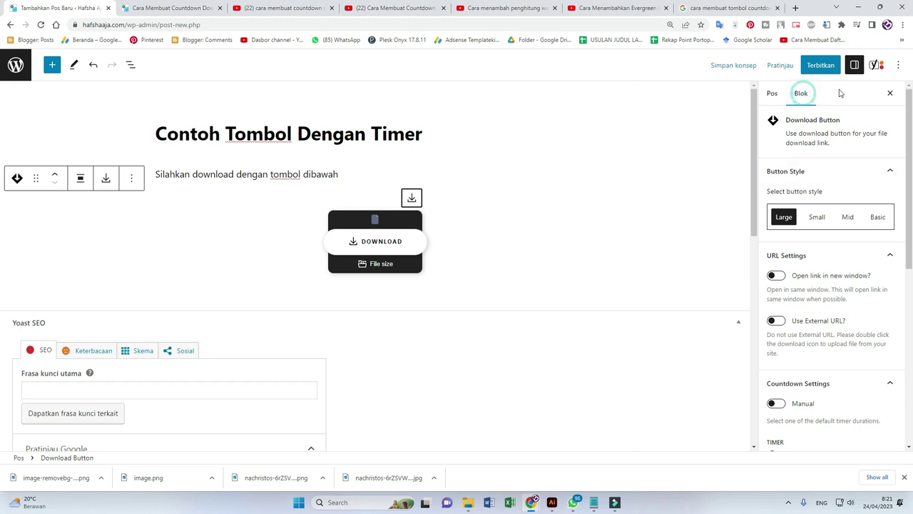
scroll(870, 239, "down", 1)
scroll(870, 238, "down", 1)
left_click(817, 169)
left_click(847, 170)
left_click(879, 171)
left_click(785, 170)
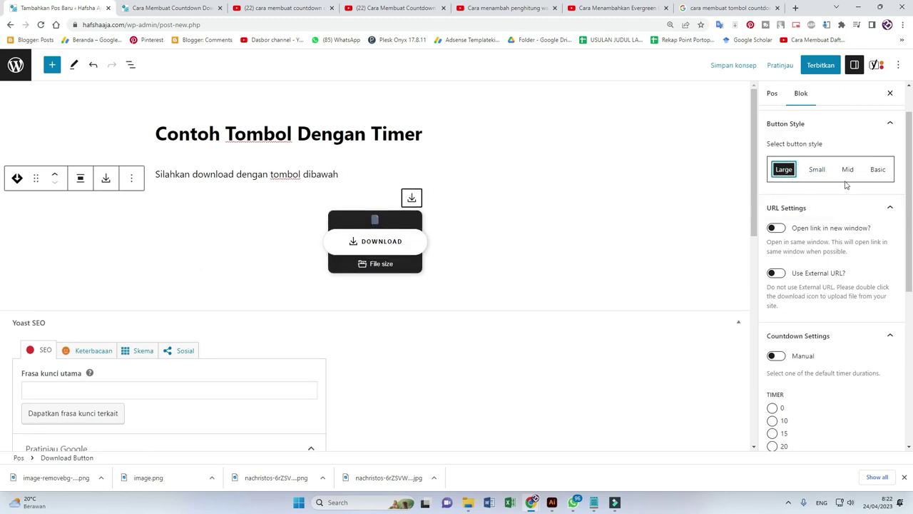
Set the download button's link to open in a new window
scroll(828, 192, "down", 1)
left_click(779, 182)
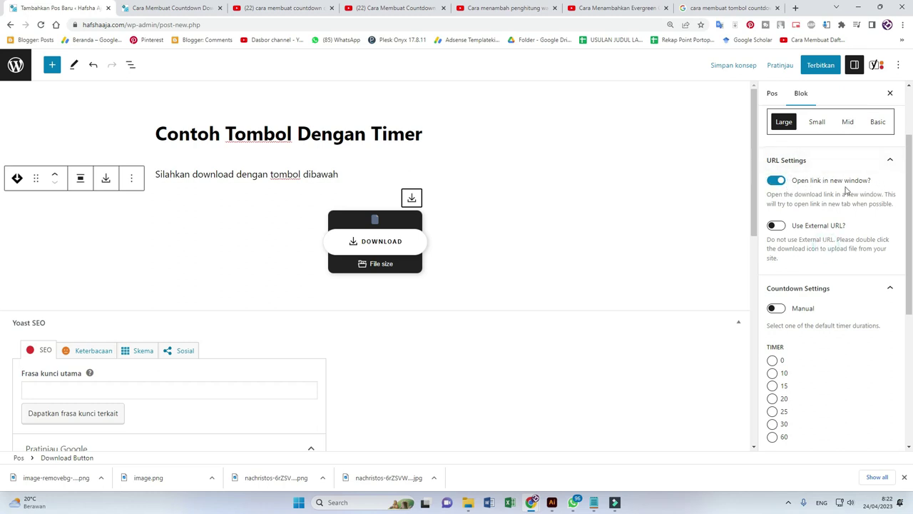
Try the external URL option for the download button and turn it off again
left_click(777, 227)
left_click(804, 280)
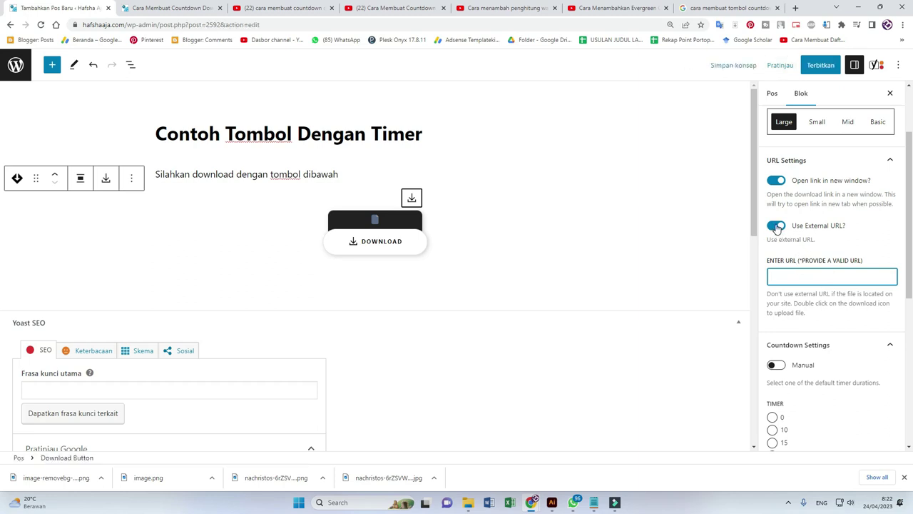
left_click(777, 227)
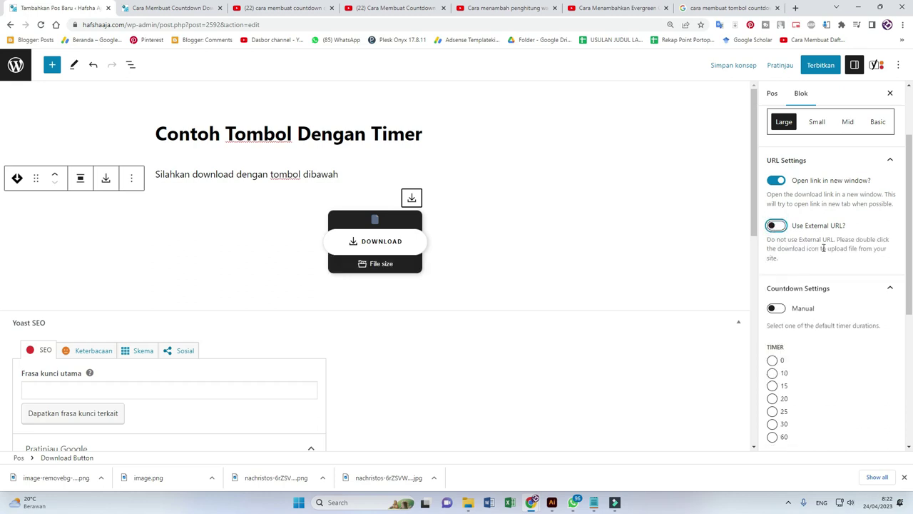
Try a manual countdown timer with the value 6 and switch back to the default durations
scroll(822, 247, "down", 1)
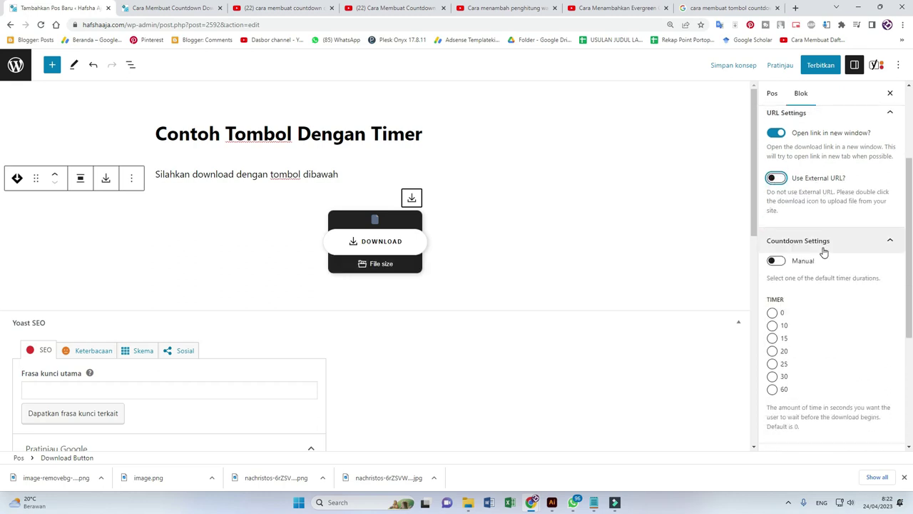
left_click(777, 260)
scroll(811, 253, "down", 1)
left_click(811, 254)
type("3")
left_click(887, 252)
left_click(887, 253)
left_click(887, 253)
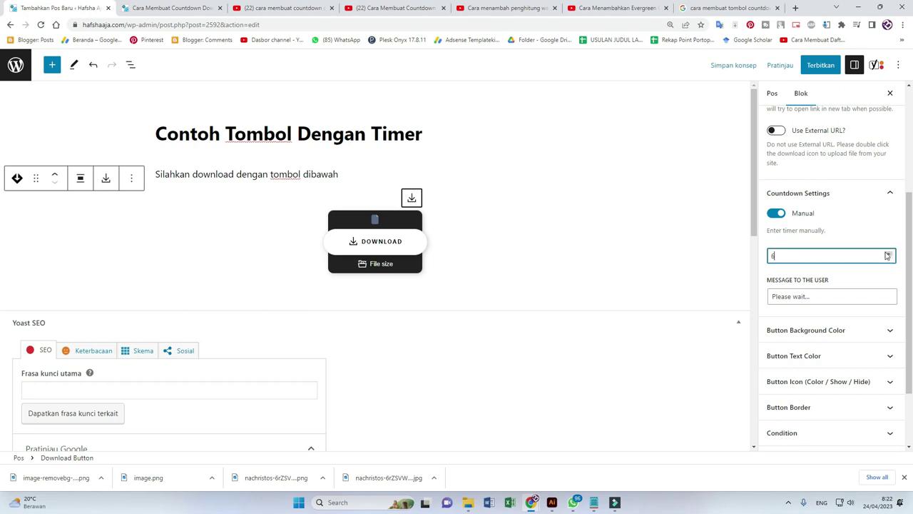
left_click(780, 214)
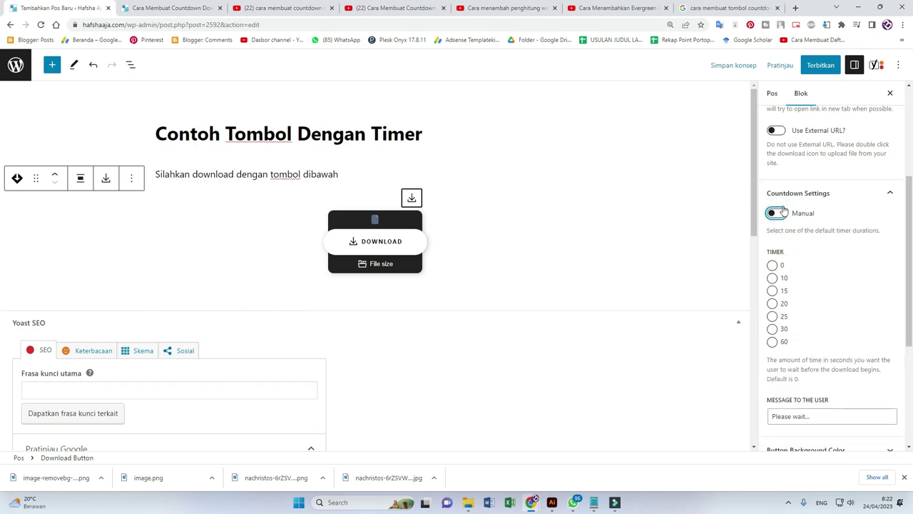
Set the download button's countdown timer to the default duration of 10 seconds
scroll(840, 265, "down", 2)
left_click(775, 195)
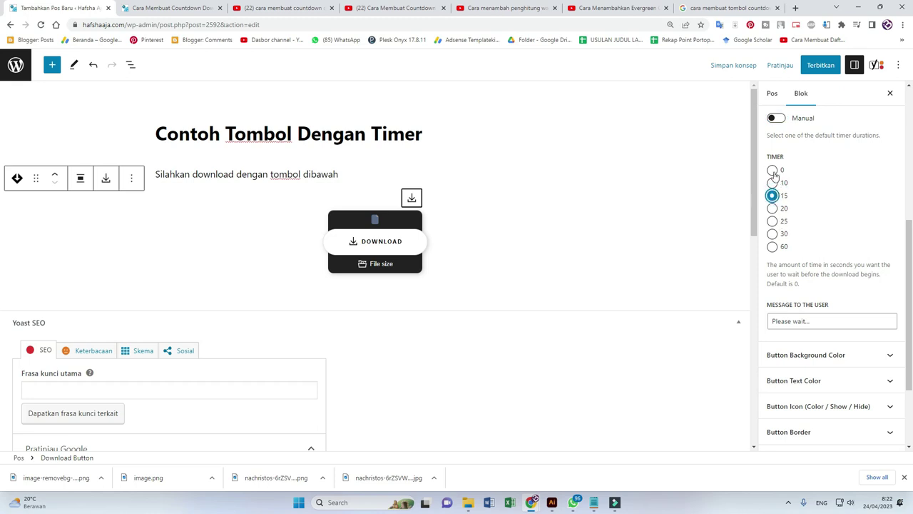
left_click(772, 183)
Examine the download button's background color, text color and icon display settings
scroll(811, 194, "down", 1)
scroll(811, 195, "down", 1)
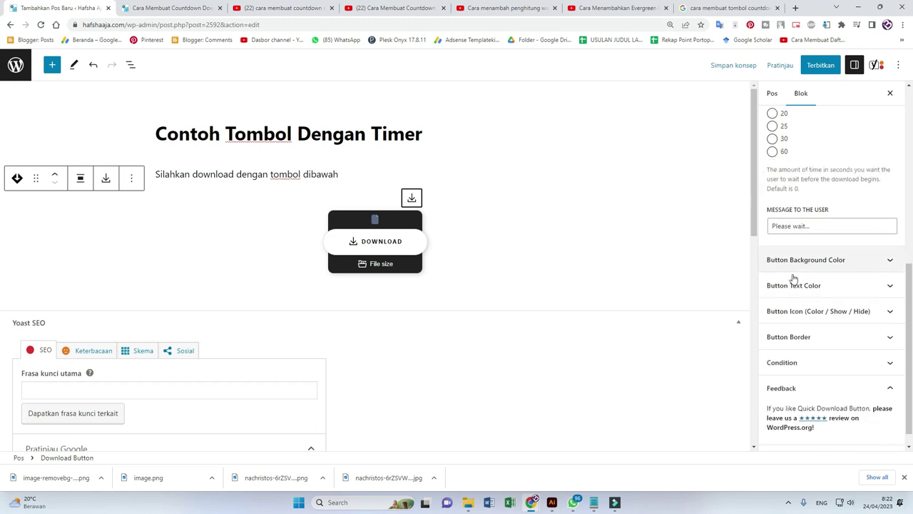
left_click(840, 260)
scroll(834, 264, "down", 3)
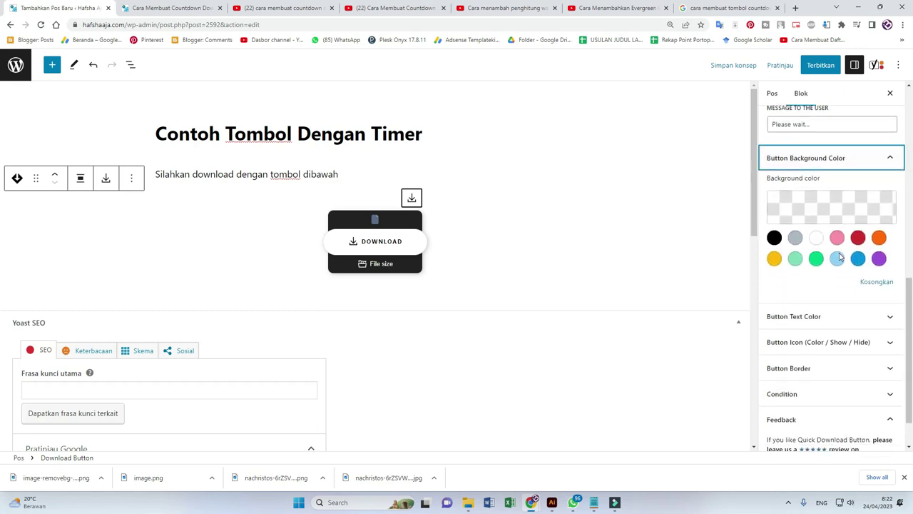
left_click(827, 266)
scroll(830, 305, "down", 3)
left_click(828, 292)
scroll(834, 285, "down", 2)
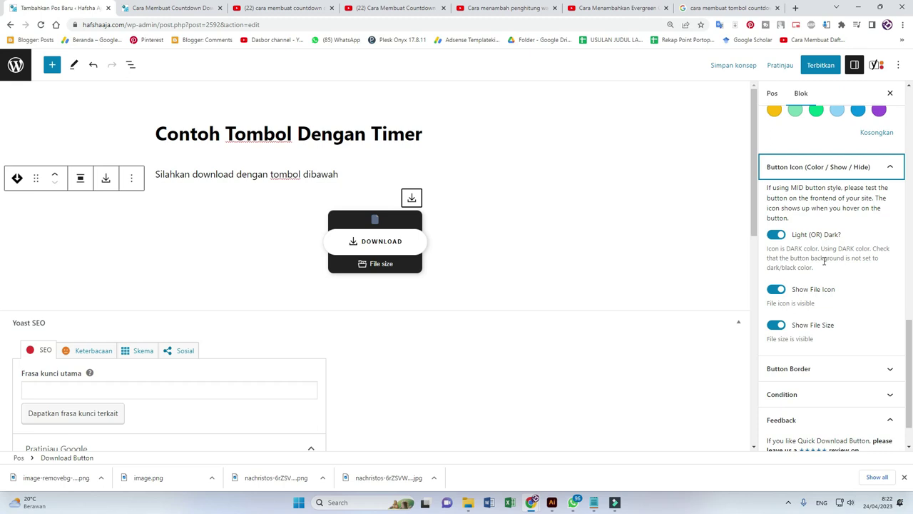
scroll(827, 272, "down", 1)
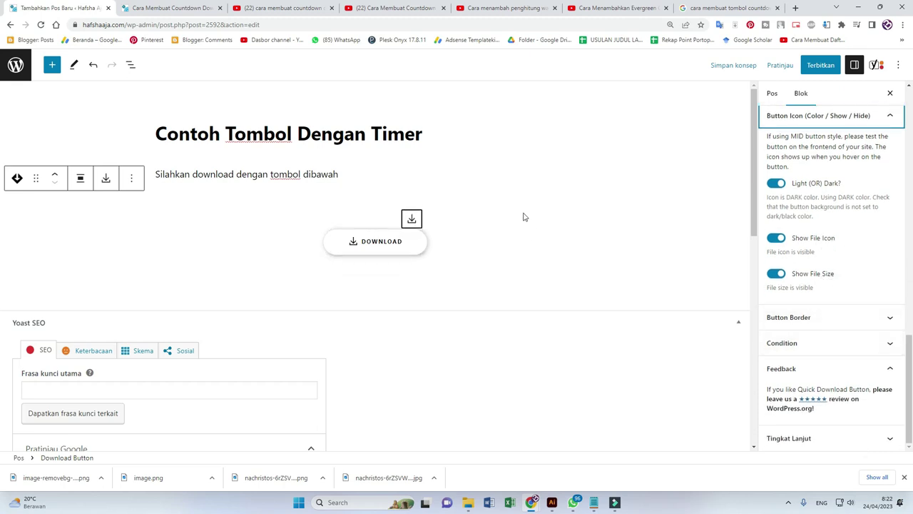
Attach the first image in the media library to the download button as its download file
left_click(411, 221)
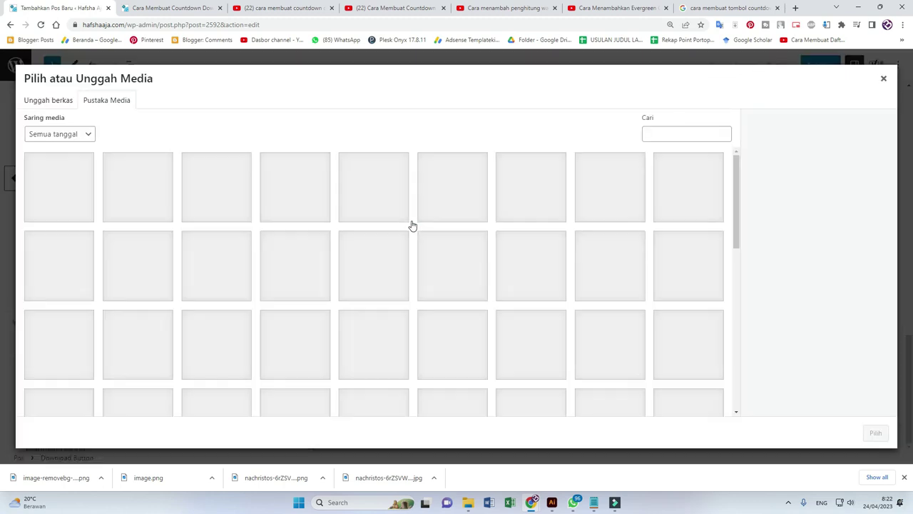
left_click(45, 182)
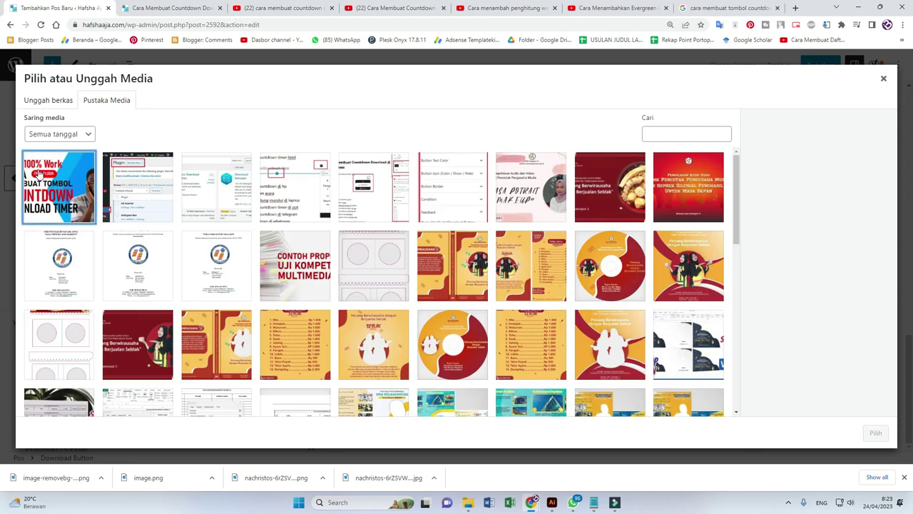
left_click(875, 433)
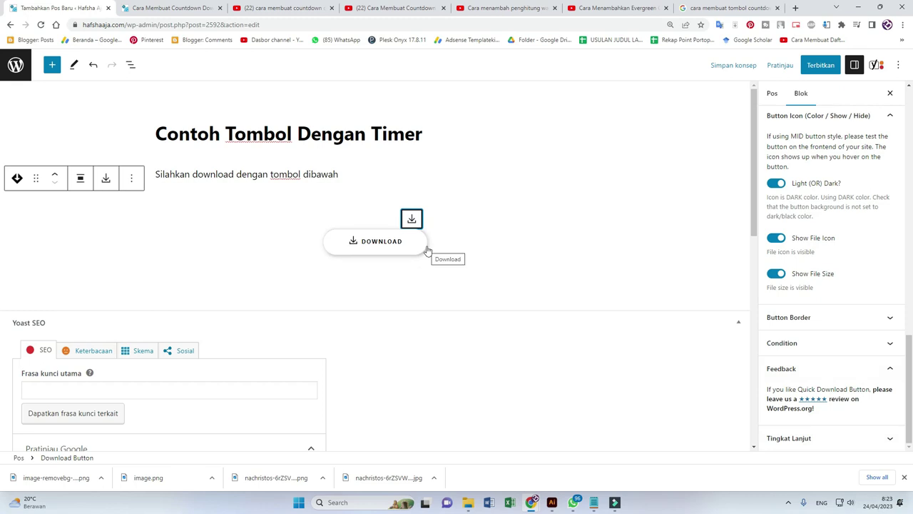
Publish the post "Contoh Tombol Dengan Timer" and view the published page in a new browser tab
left_click(815, 68)
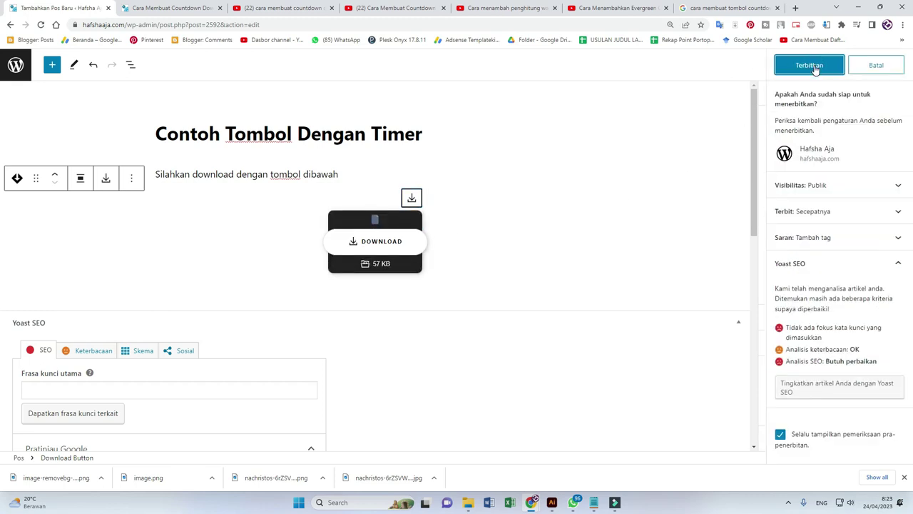
left_click(815, 65)
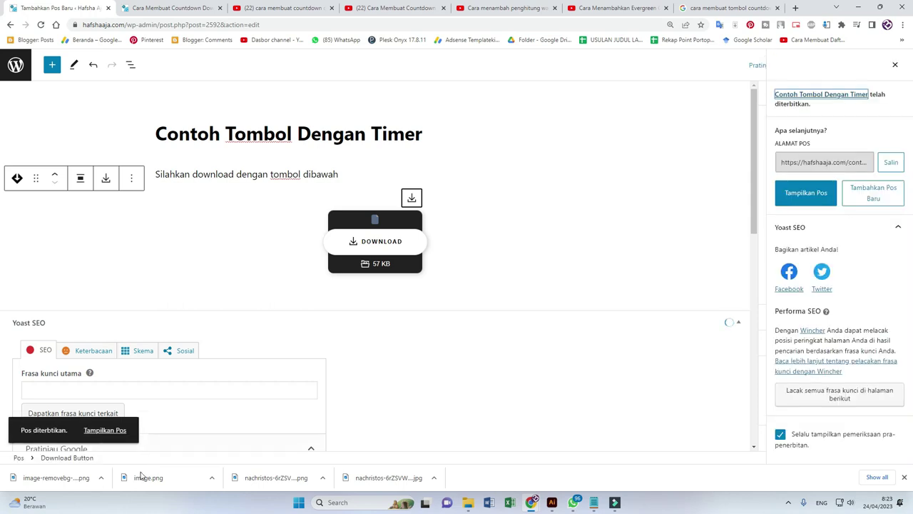
right_click(106, 430)
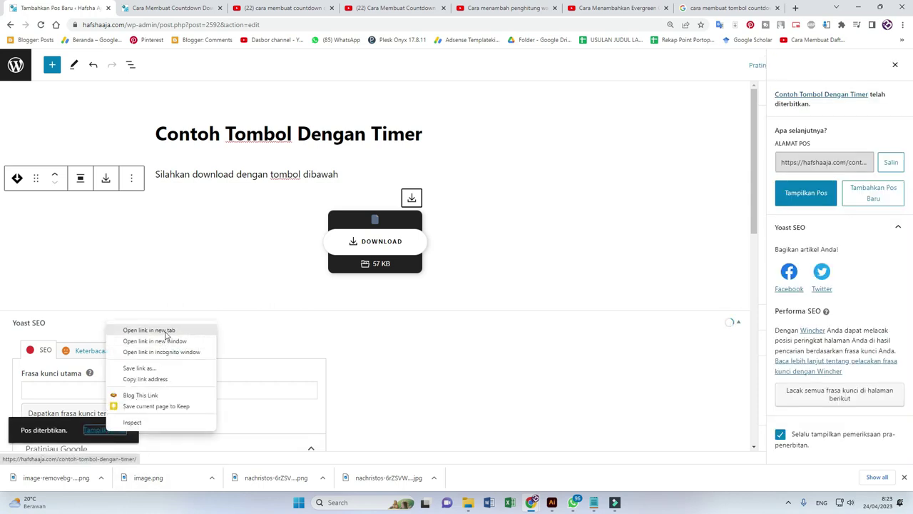
left_click(146, 329)
left_click(230, 5)
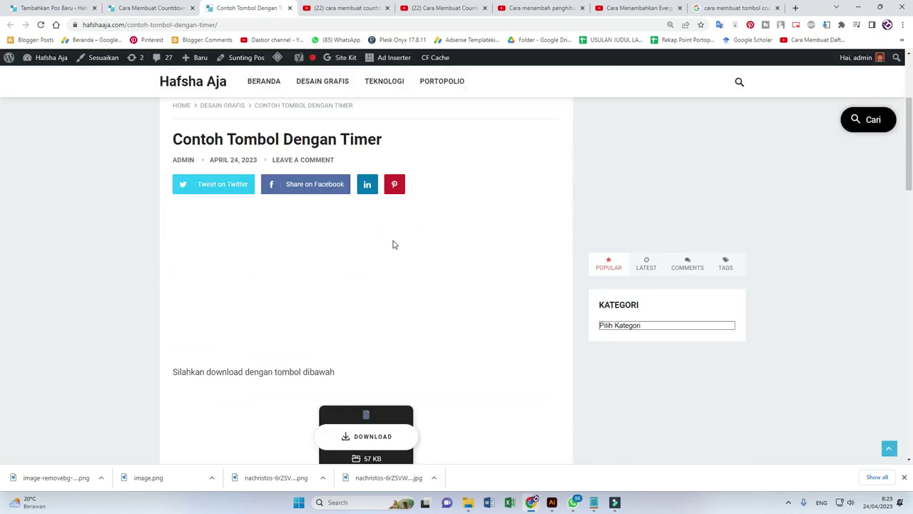
Try the download button on the published post and always allow pop-ups and redirects from hafshaaja.com
scroll(393, 244, "down", 3)
left_click(371, 191)
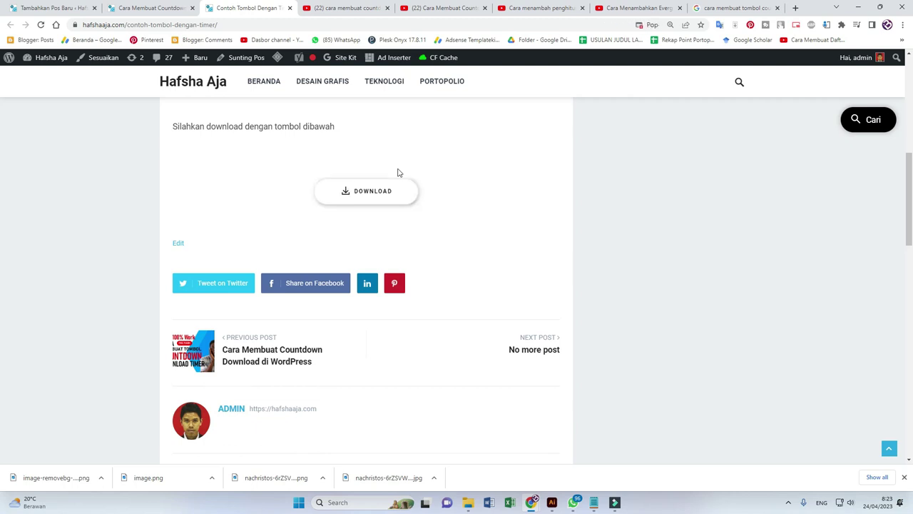
left_click(655, 24)
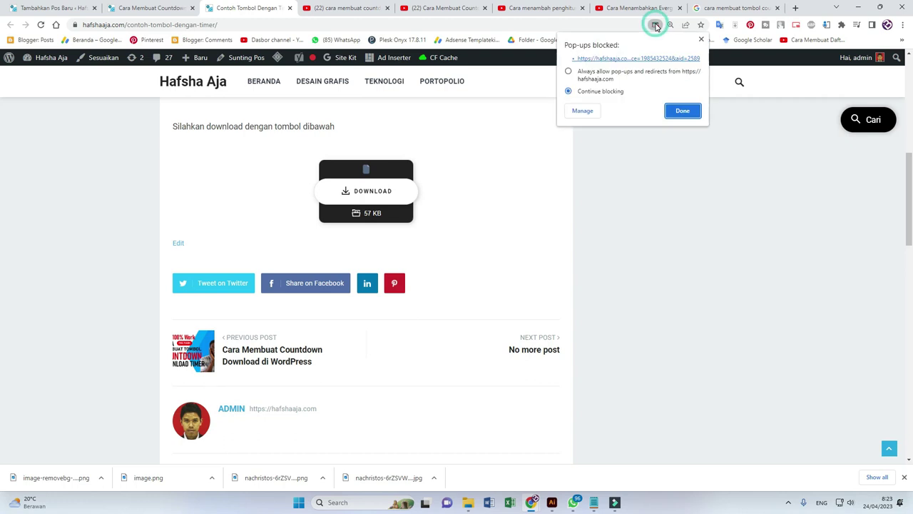
left_click(569, 71)
left_click(684, 111)
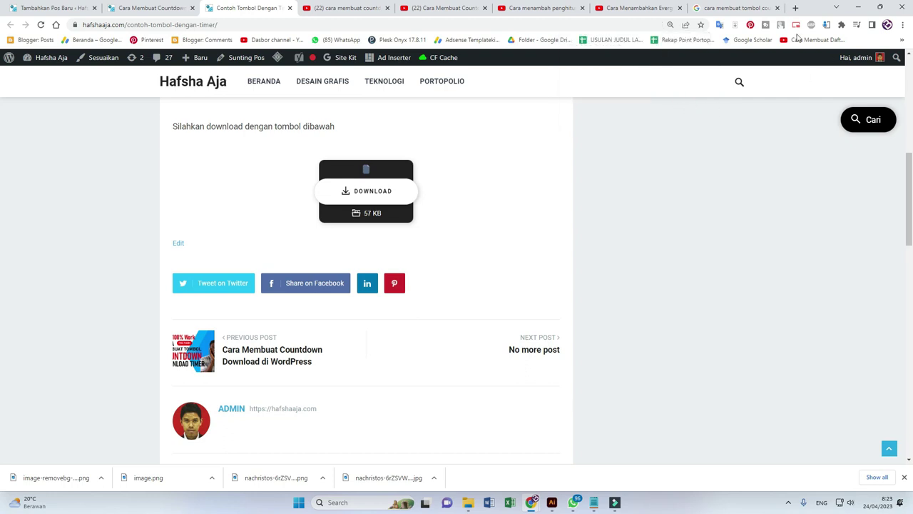
Download the attached webp image through the post's download button and check the file in its Downloads folder
left_click(388, 194)
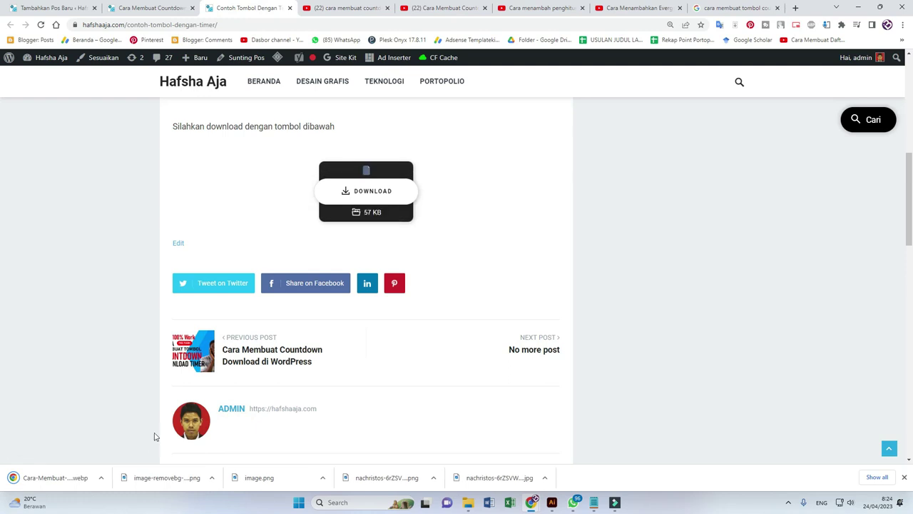
left_click(100, 477)
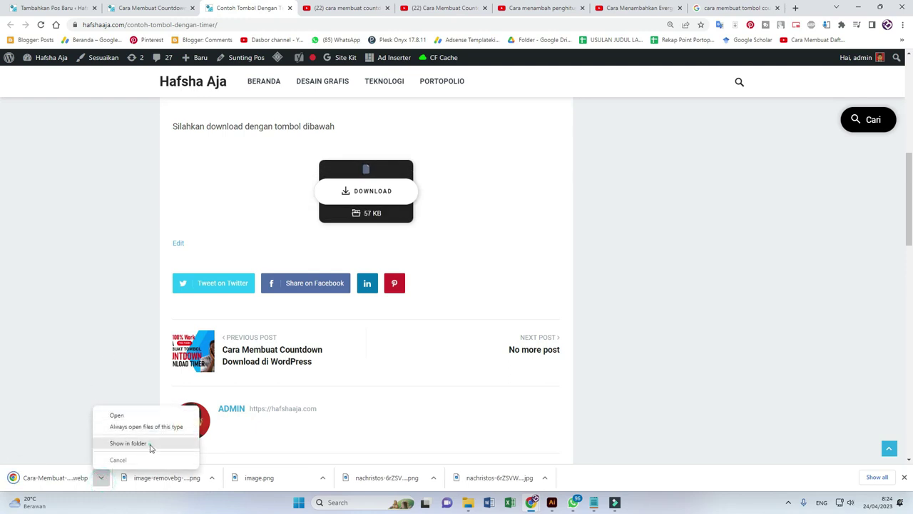
left_click(149, 443)
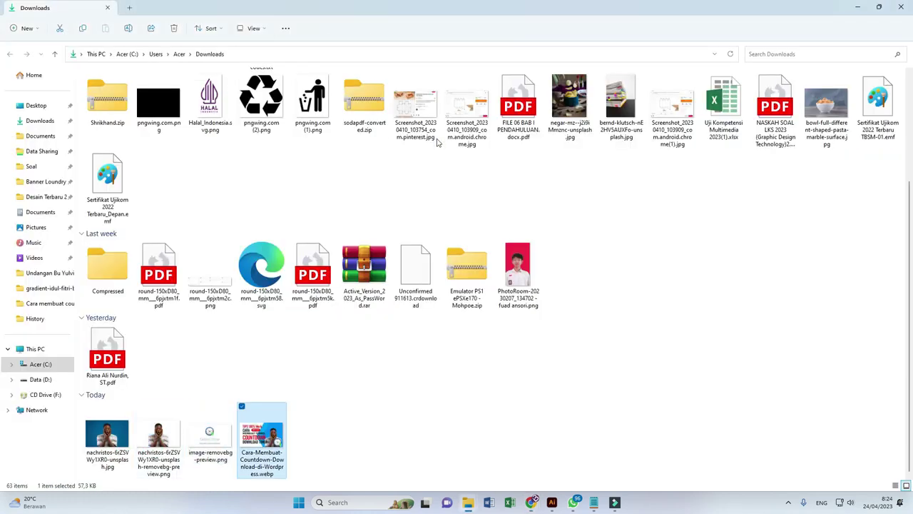
left_click(857, 7)
scroll(494, 175, "up", 3)
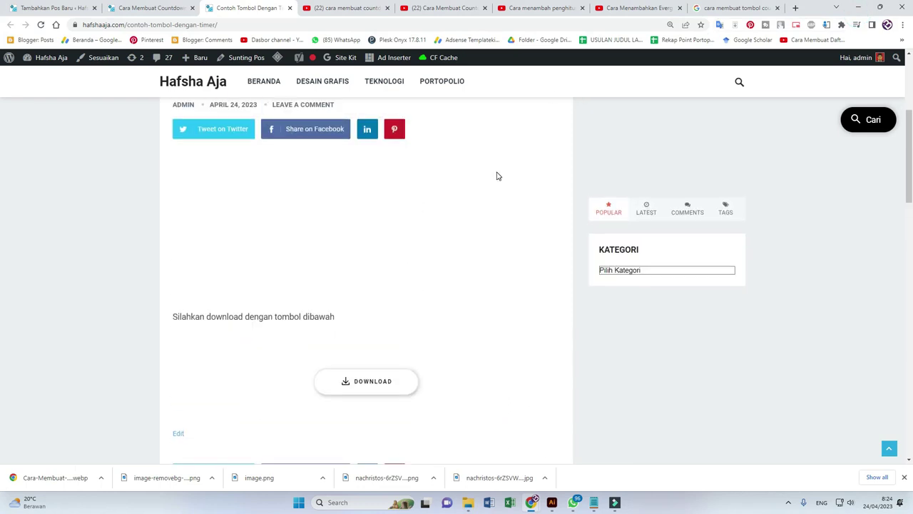
scroll(496, 177, "down", 1)
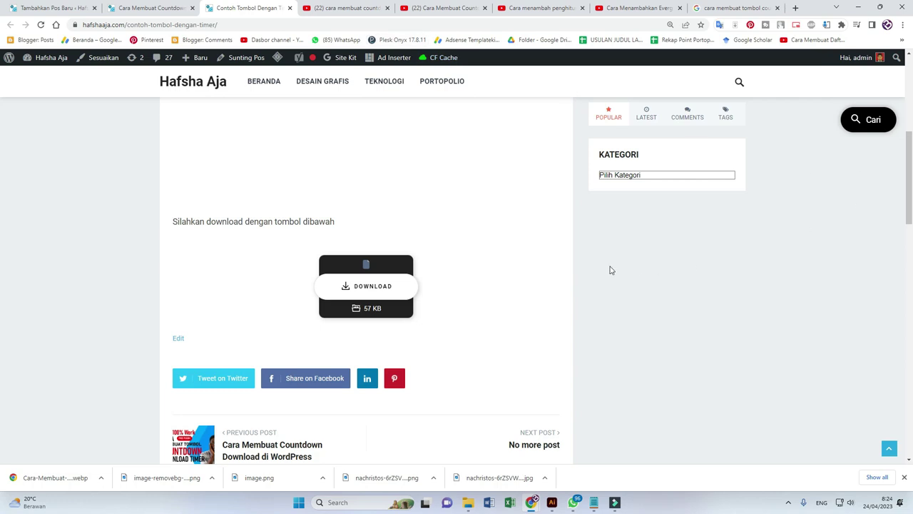
scroll(500, 260, "down", 2)
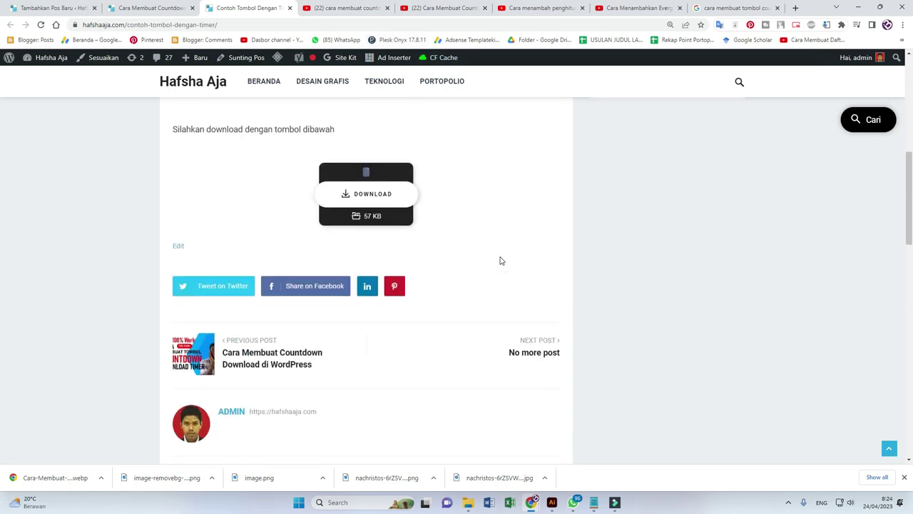